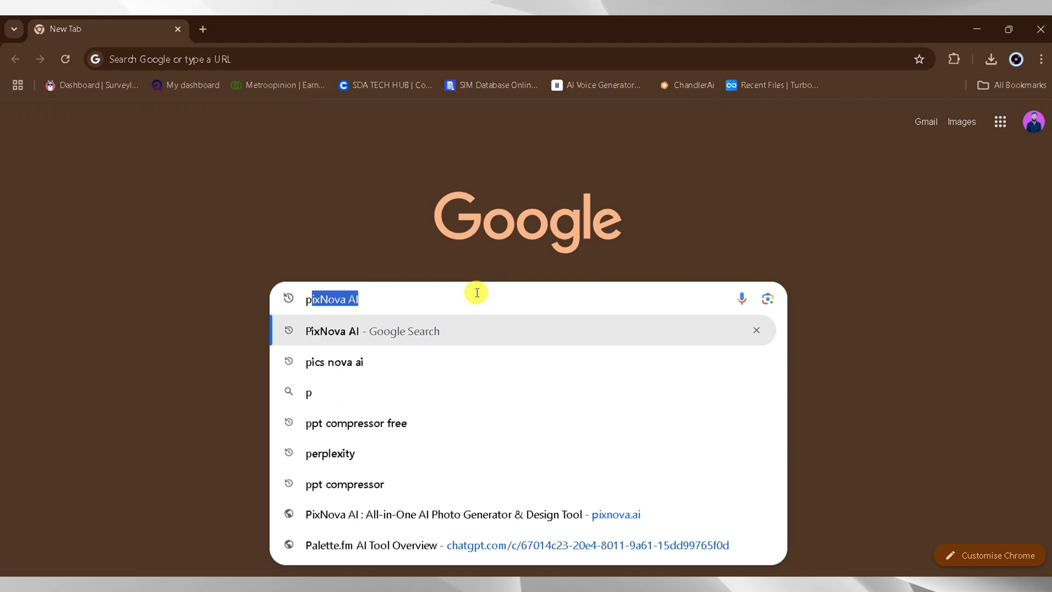
- Search Google for 'pixnova ai'
text(ixnova ai)
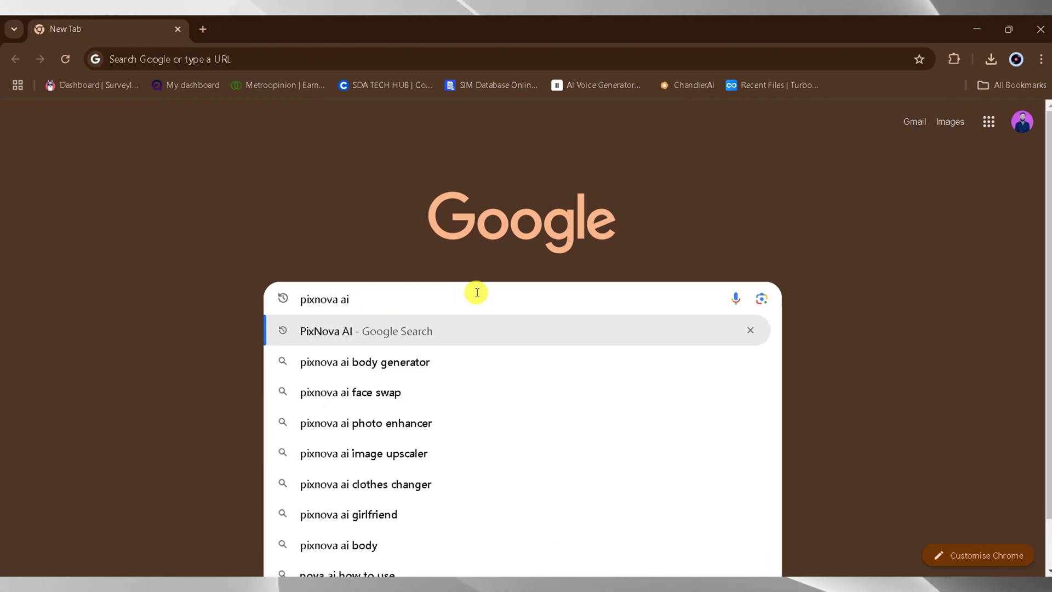
key(Return)
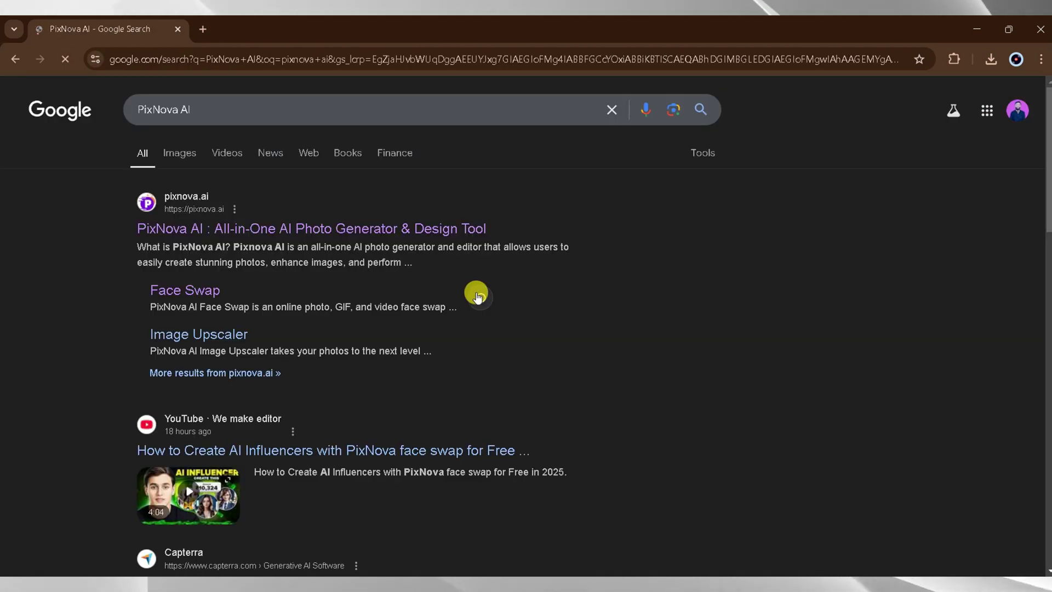
- Open the pixnova.ai site from the results and go to its AI Face Swap page
click(369, 229)
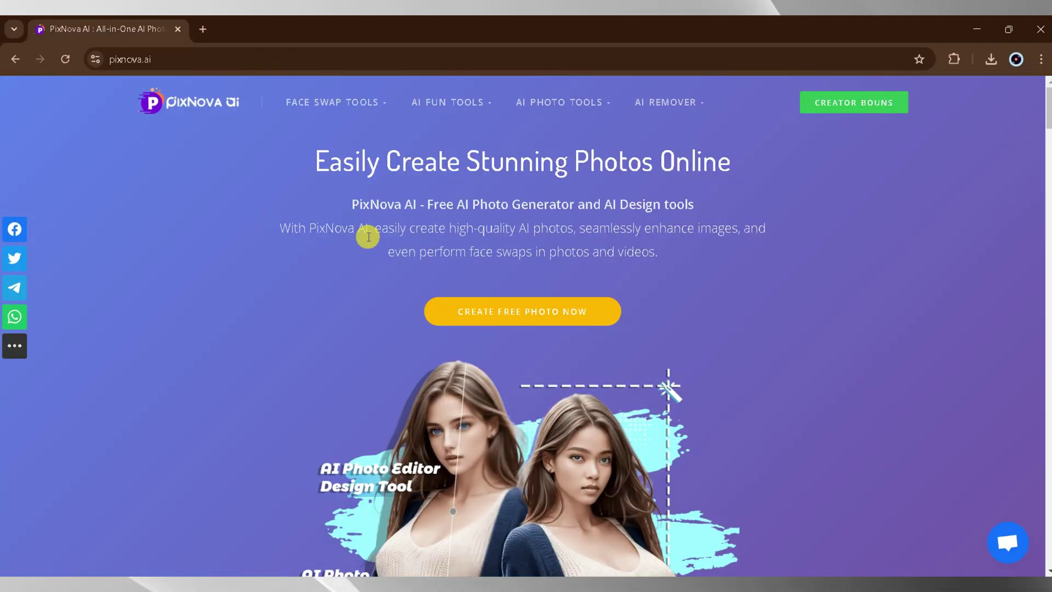
scroll(243, 300, down, 1)
scroll(243, 301, up, 1)
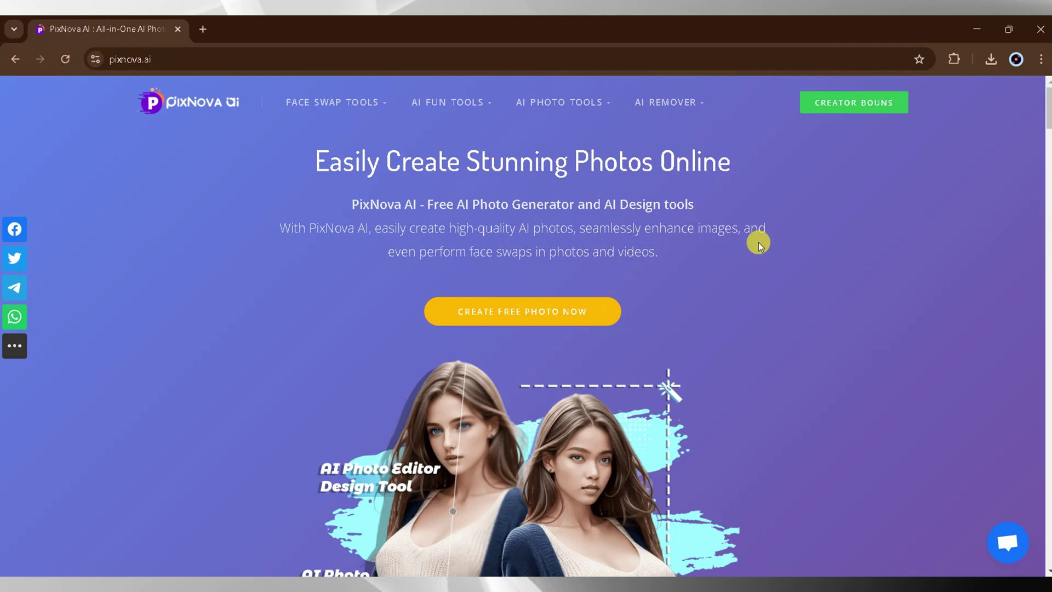
mouse_move(347, 111)
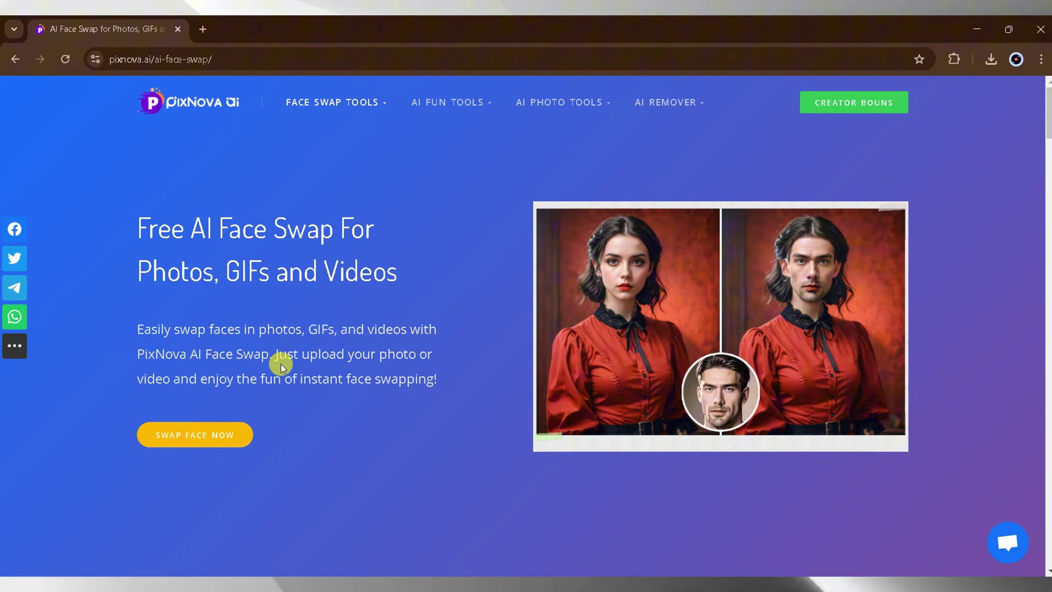
- Scroll down to the Photo Face Swap playground with its three upload steps
scroll(281, 366, down, 8)
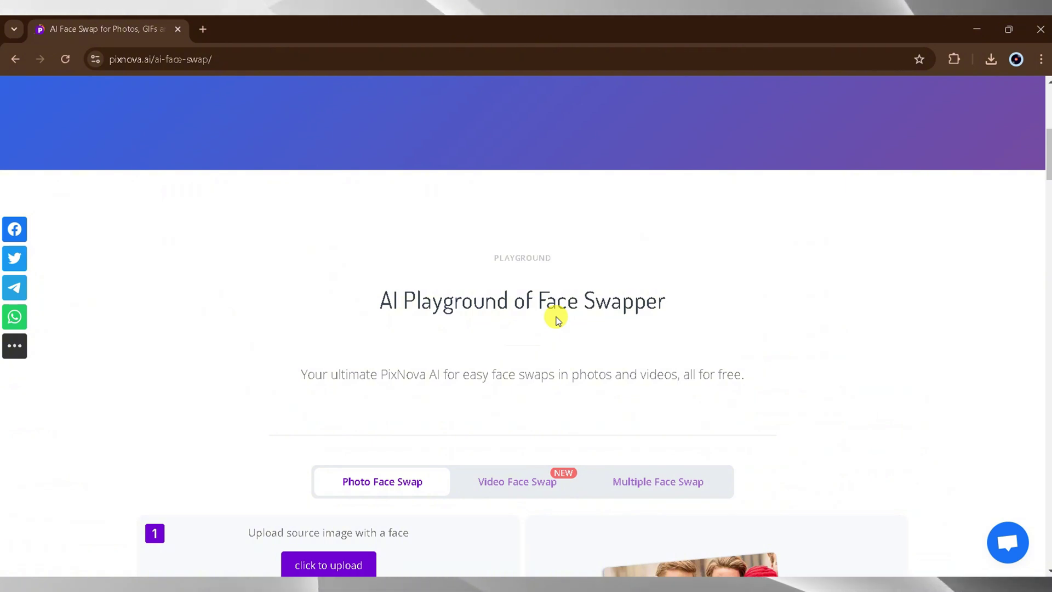
scroll(558, 319, down, 5)
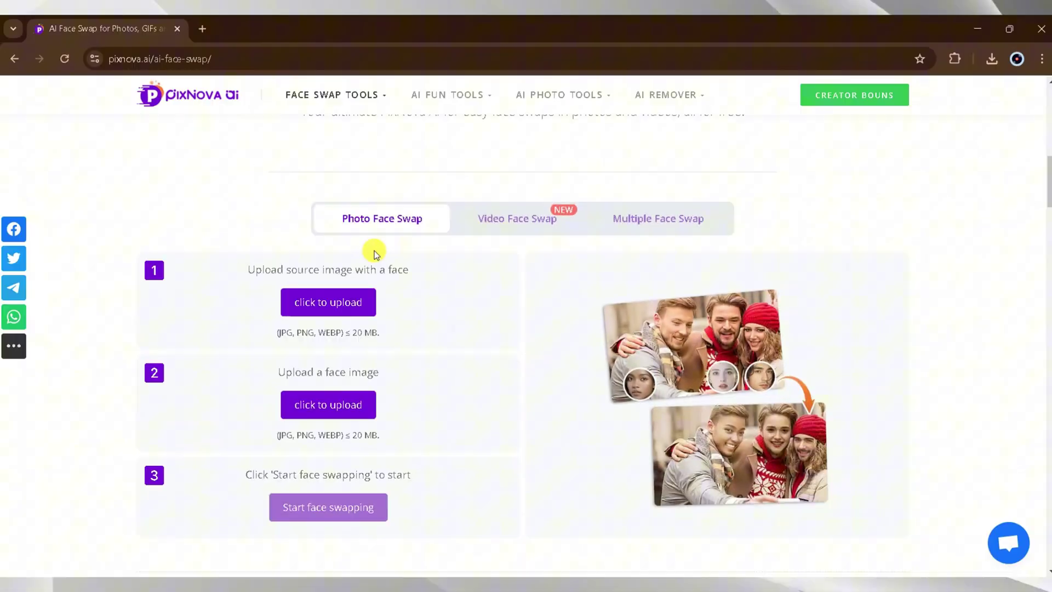
- Upload the young woman's photo as the source image
click(336, 308)
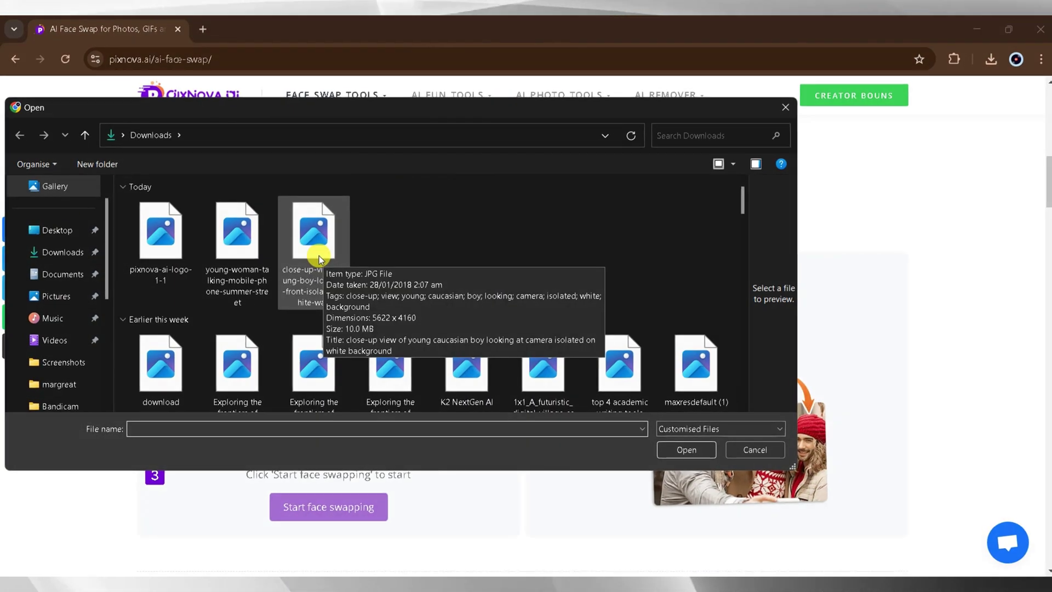
click(250, 246)
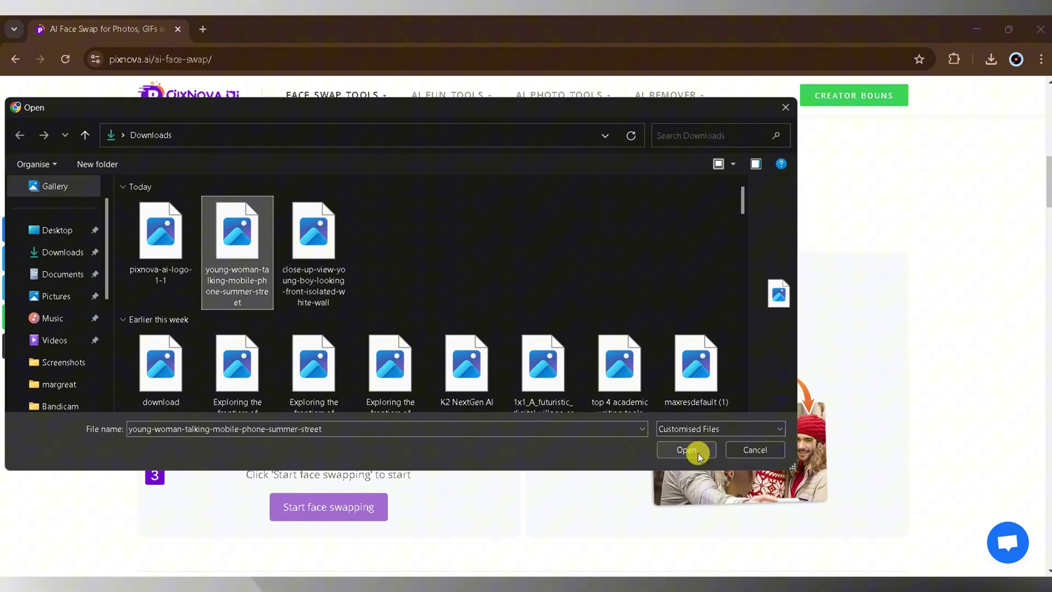
click(666, 449)
- Upload the boy's close-up as the face image
click(307, 412)
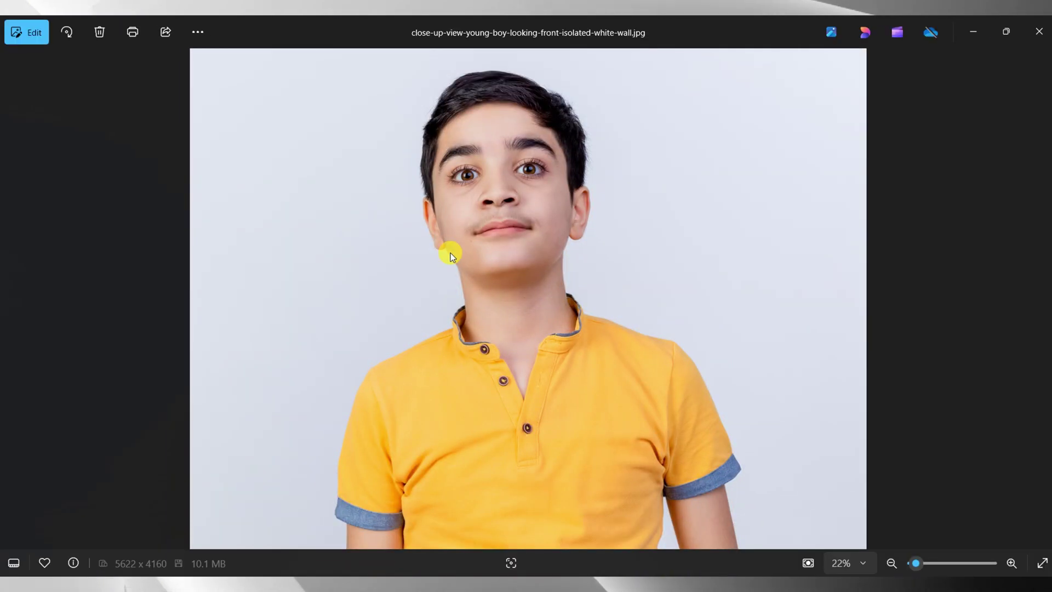
click(1039, 32)
click(680, 450)
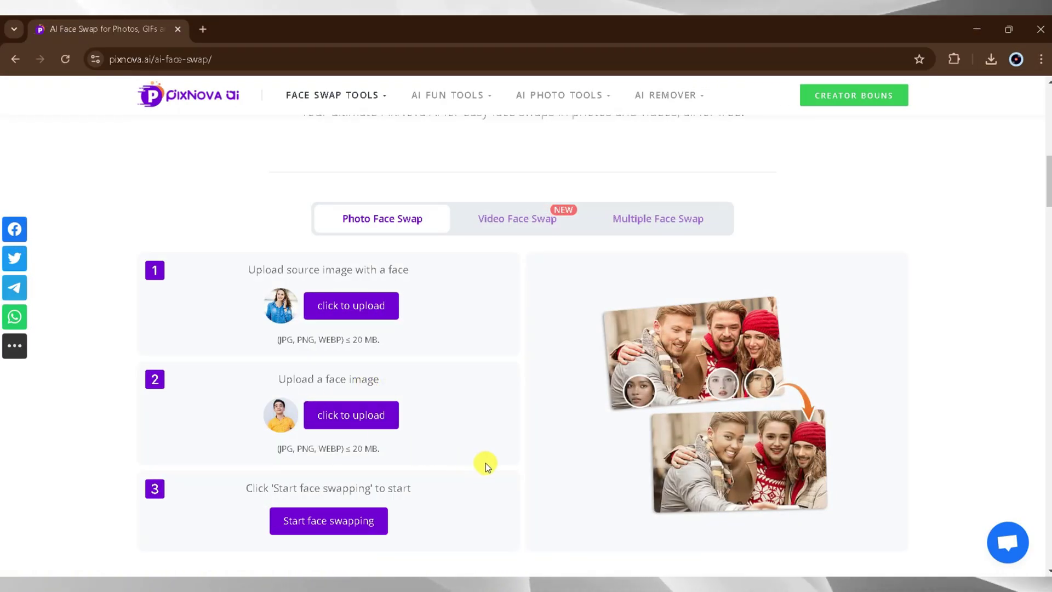
scroll(486, 463, down, 3)
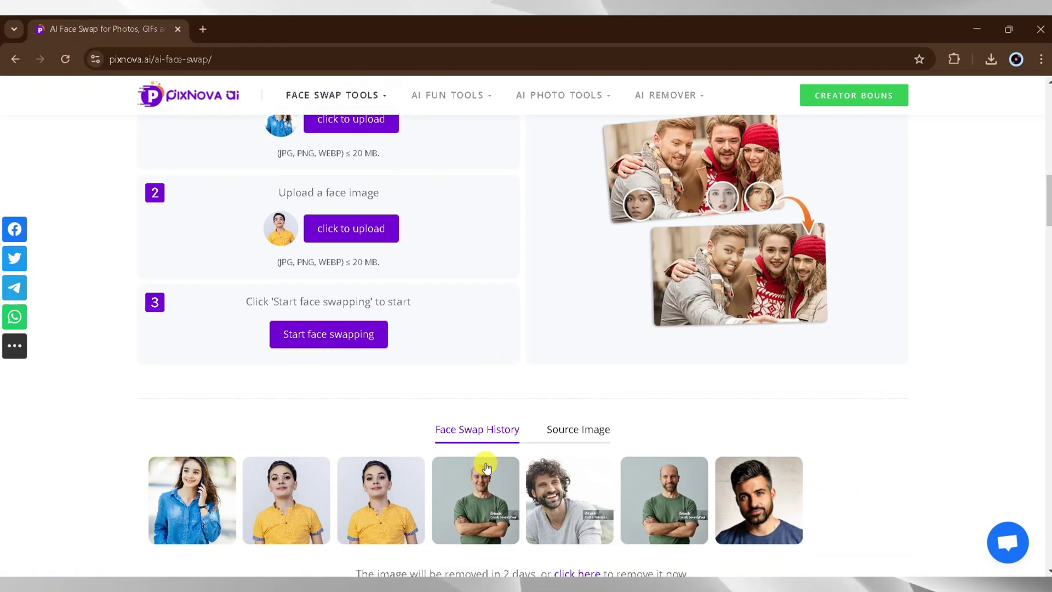
- Start the swap to put the boy's face into the young woman's photo
click(317, 336)
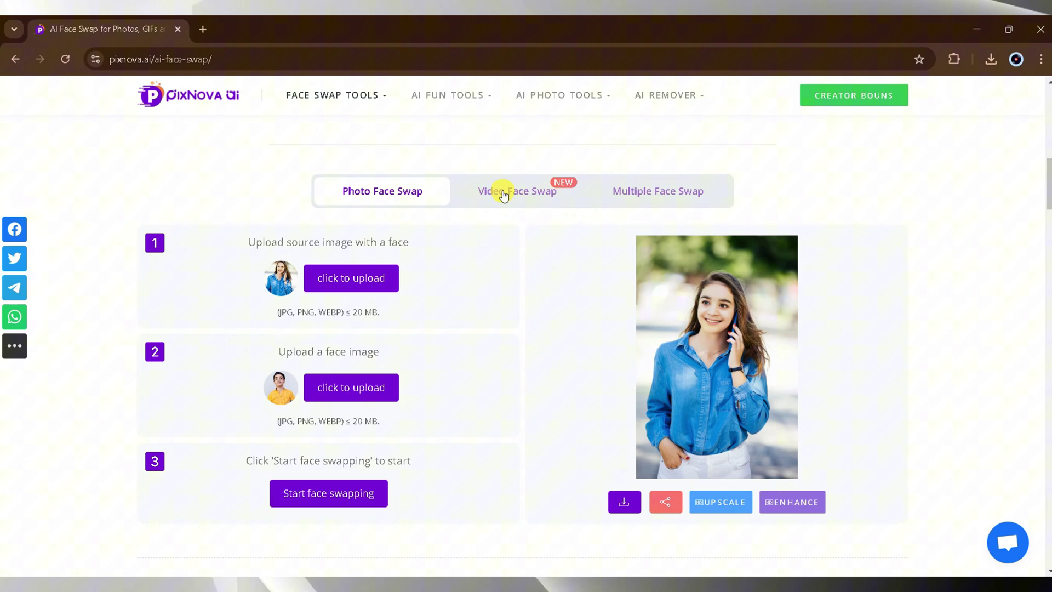
- In Video Face Swap, load the man's talking video as source and the young woman's photo as face
click(503, 193)
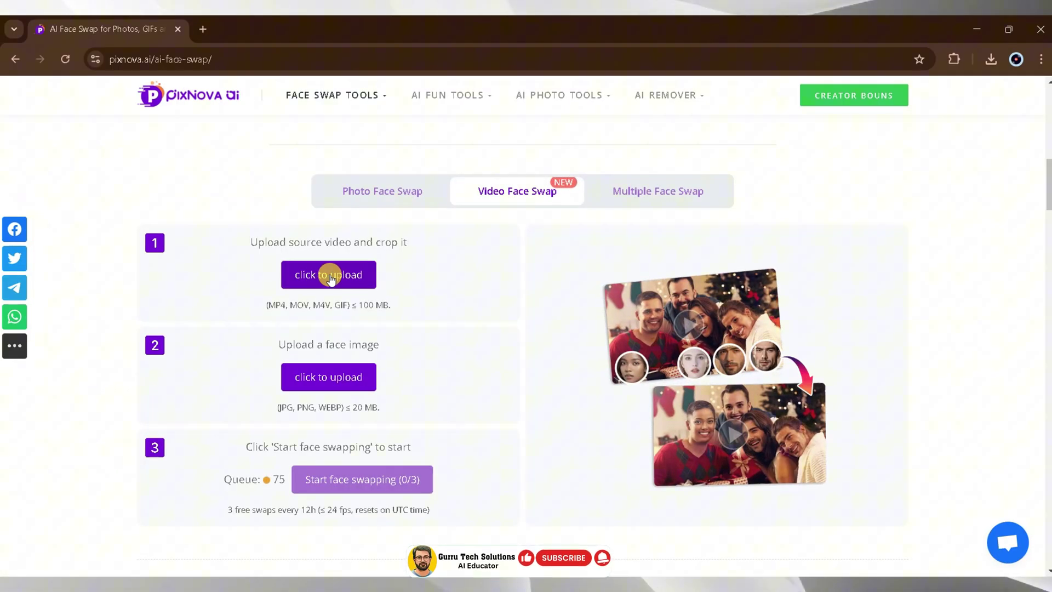
click(329, 276)
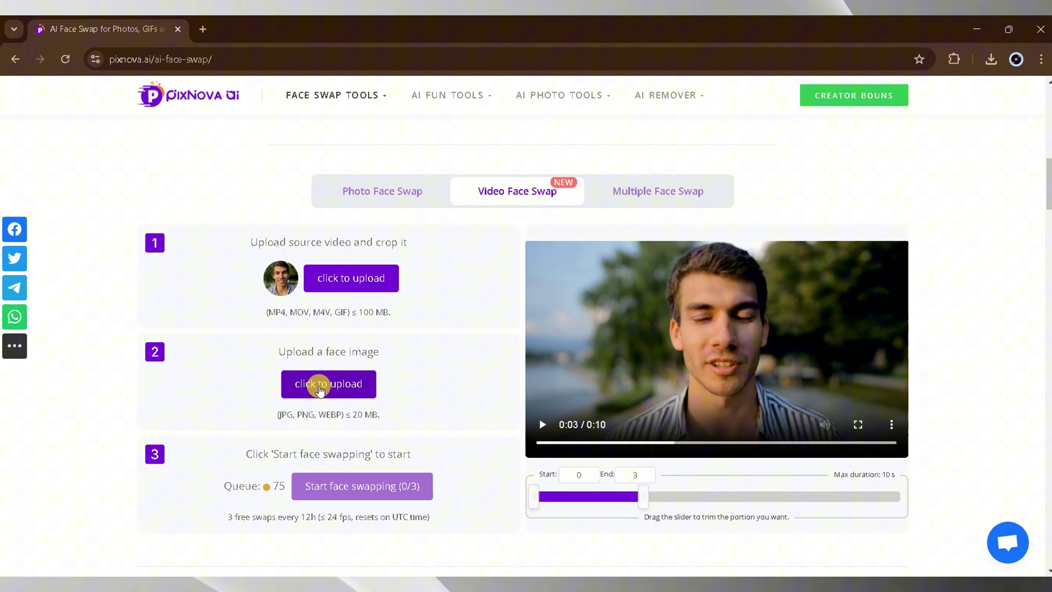
click(320, 386)
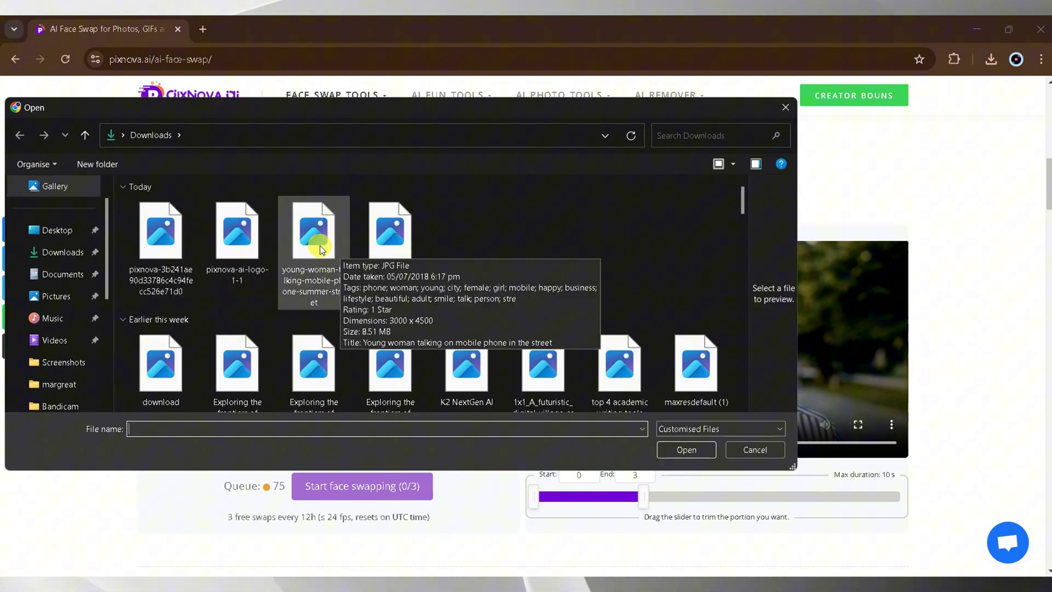
click(321, 250)
click(704, 449)
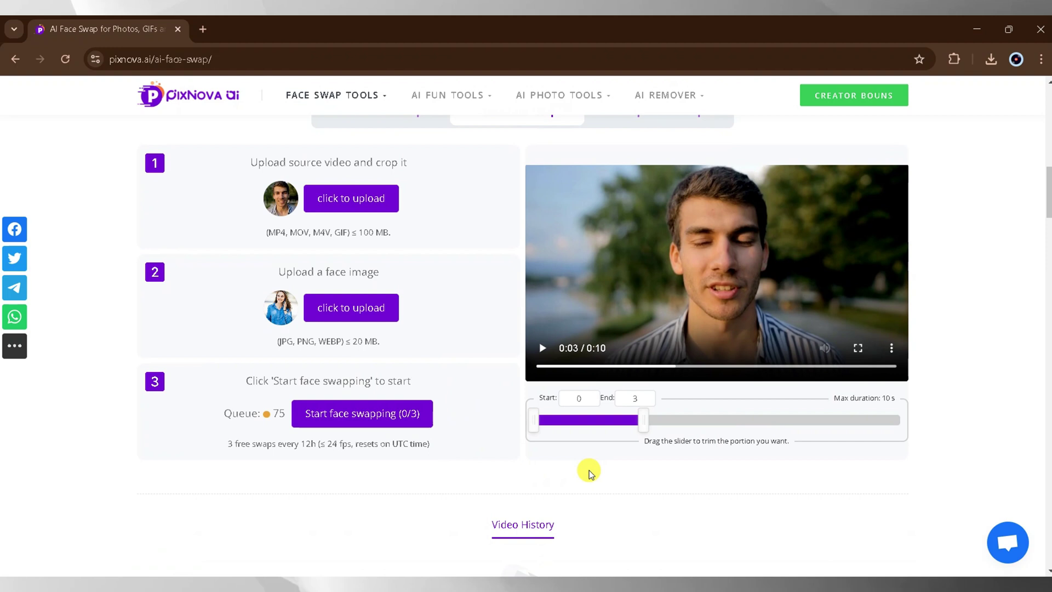
- Extend the trim end, preview the swapped video, and download it as an MP4
drag(638, 422, 666, 430)
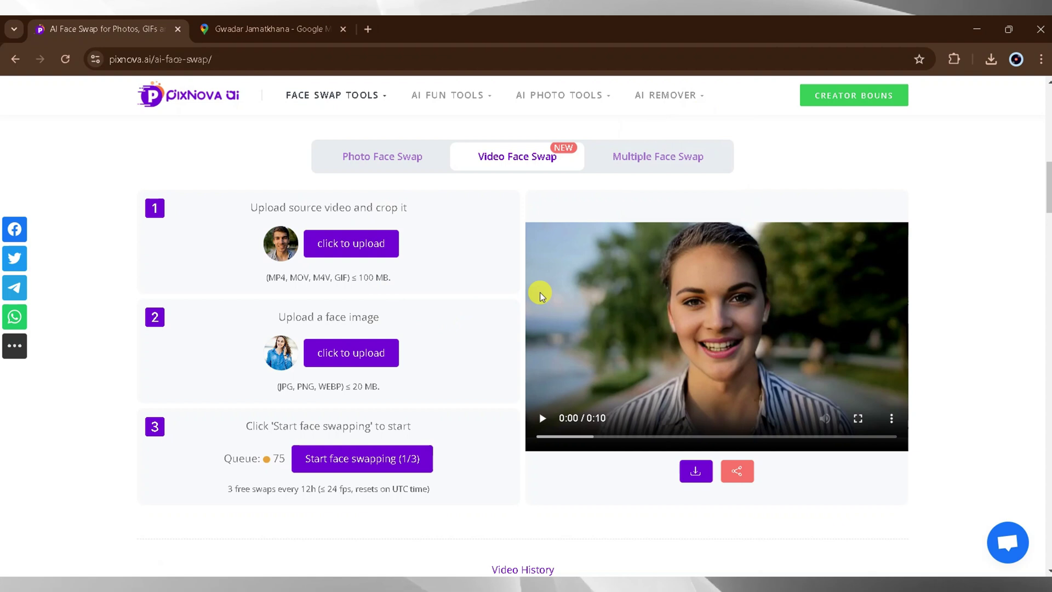
click(540, 419)
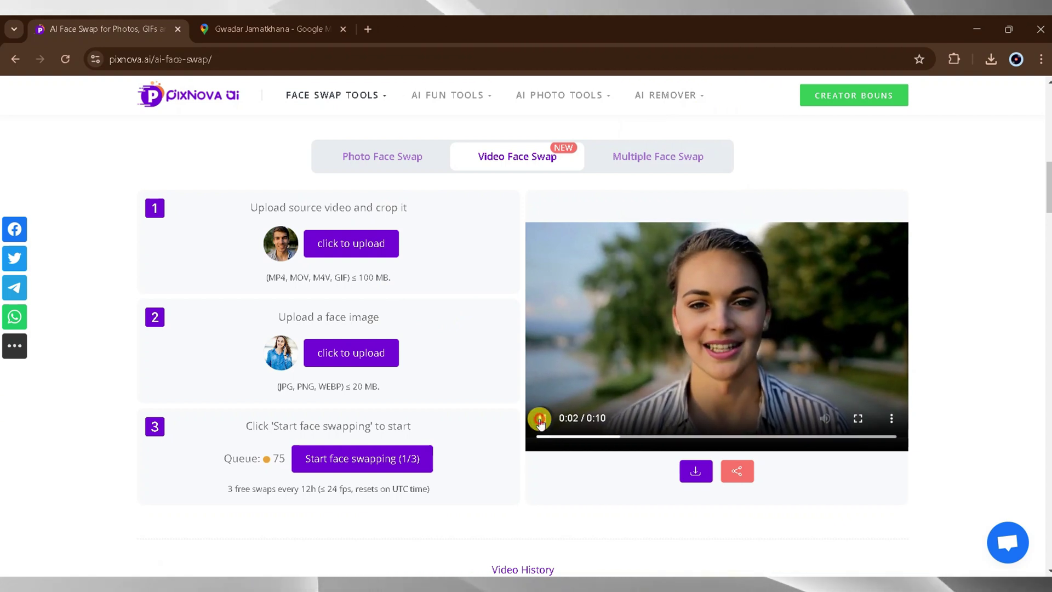
click(540, 420)
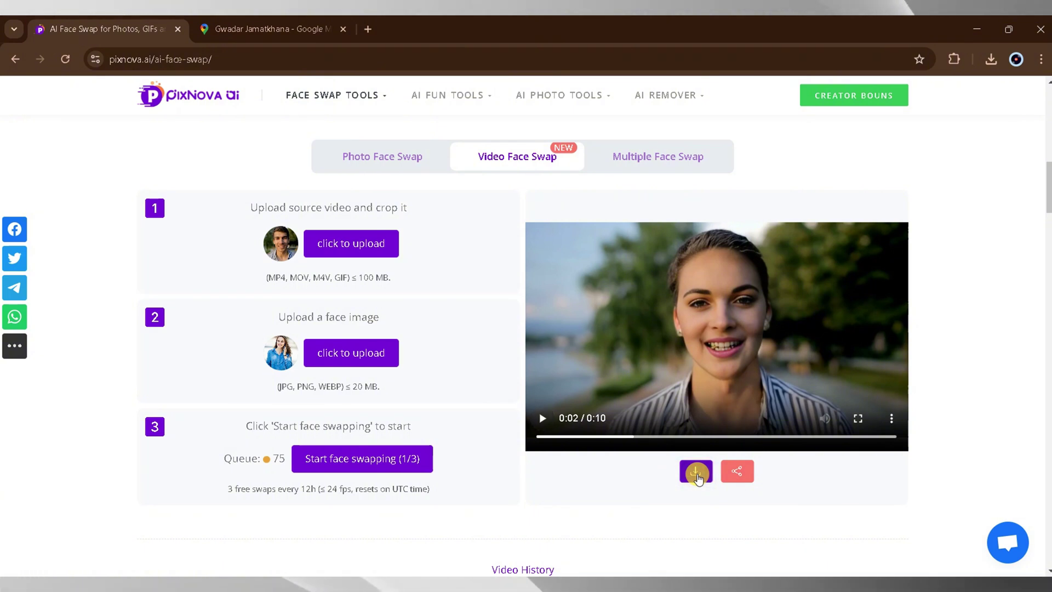
click(685, 481)
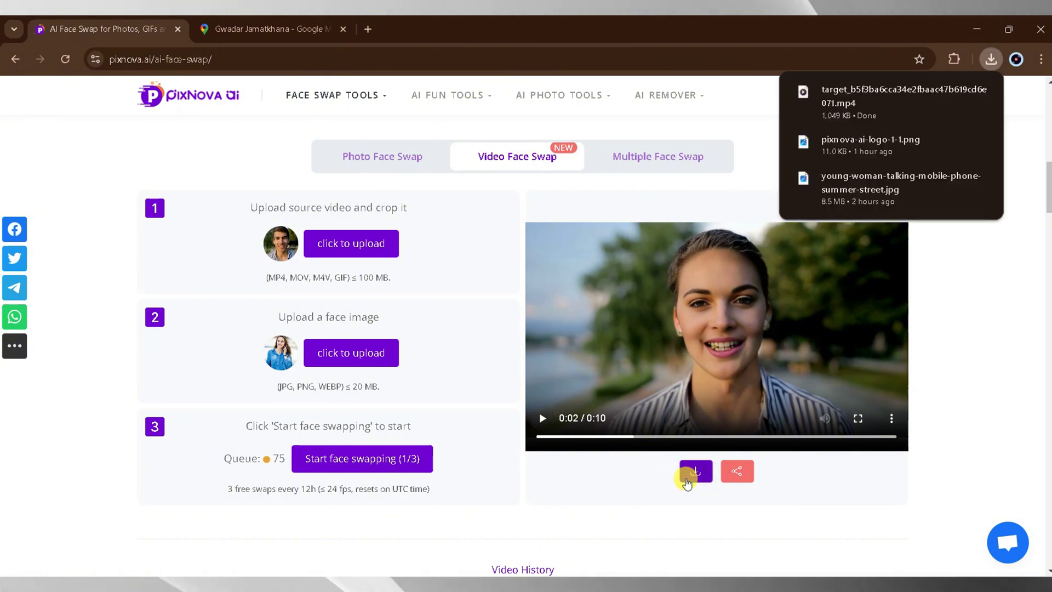
- Play the downloaded face-swapped MP4 in Media Player, then close the player
click(842, 103)
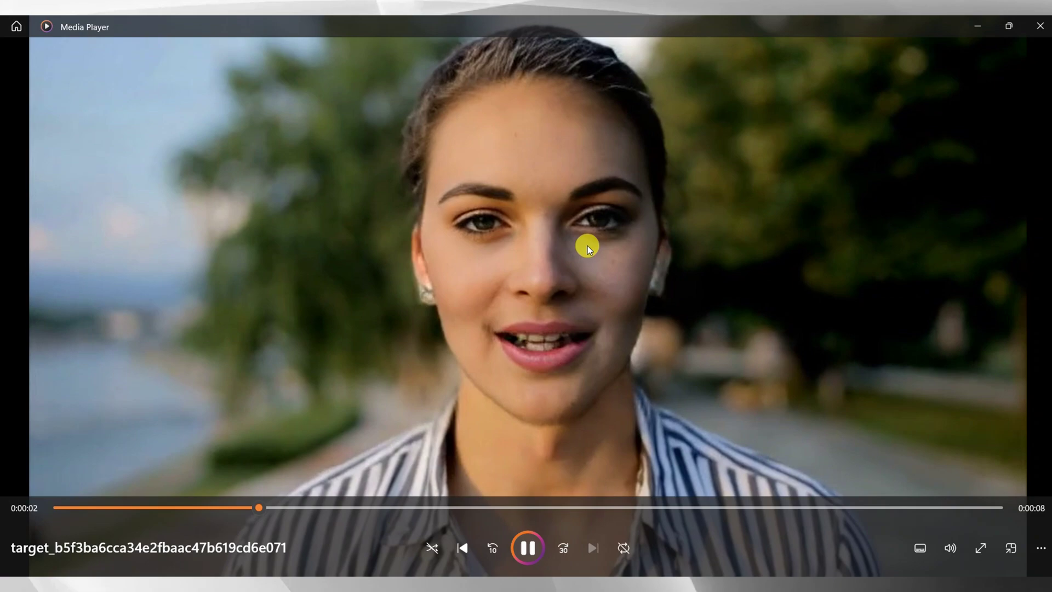
click(1037, 28)
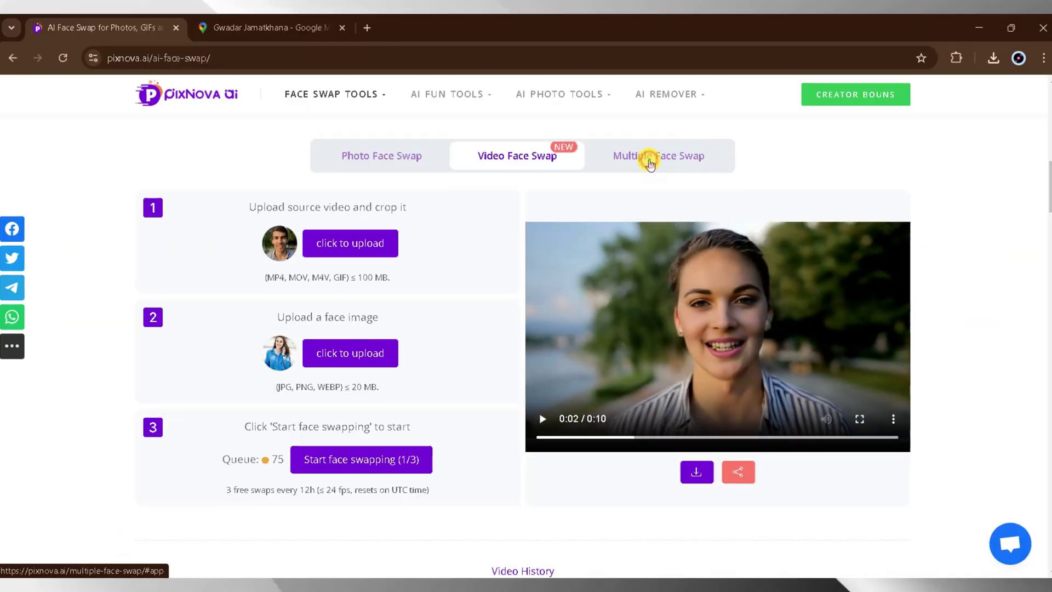
- Switch to Multiple Face Swap and upload the group photo of six men
click(649, 163)
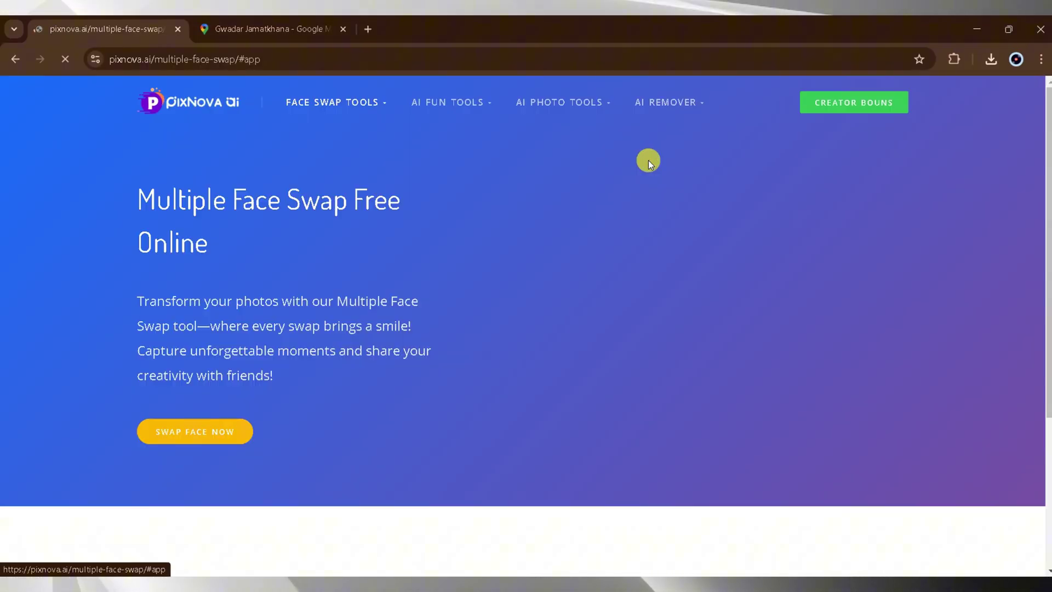
scroll(494, 317, down, 14)
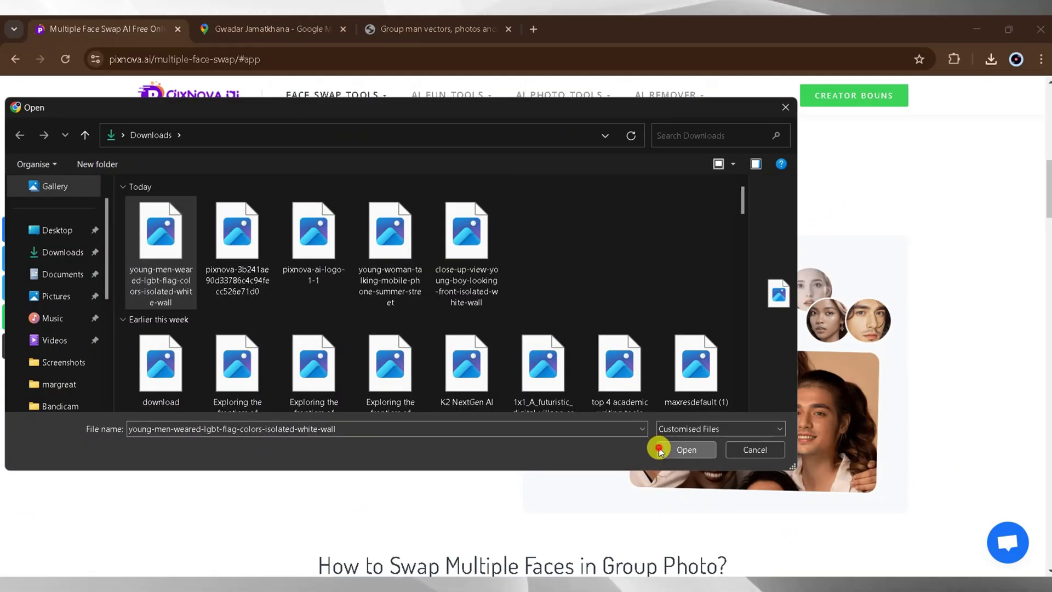
click(658, 449)
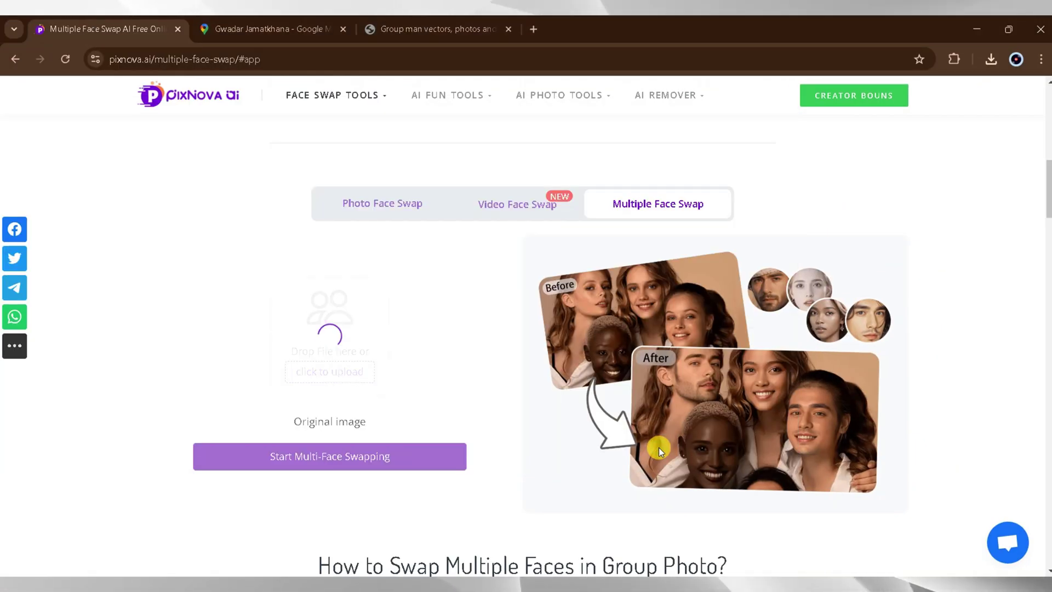
scroll(367, 345, down, 1)
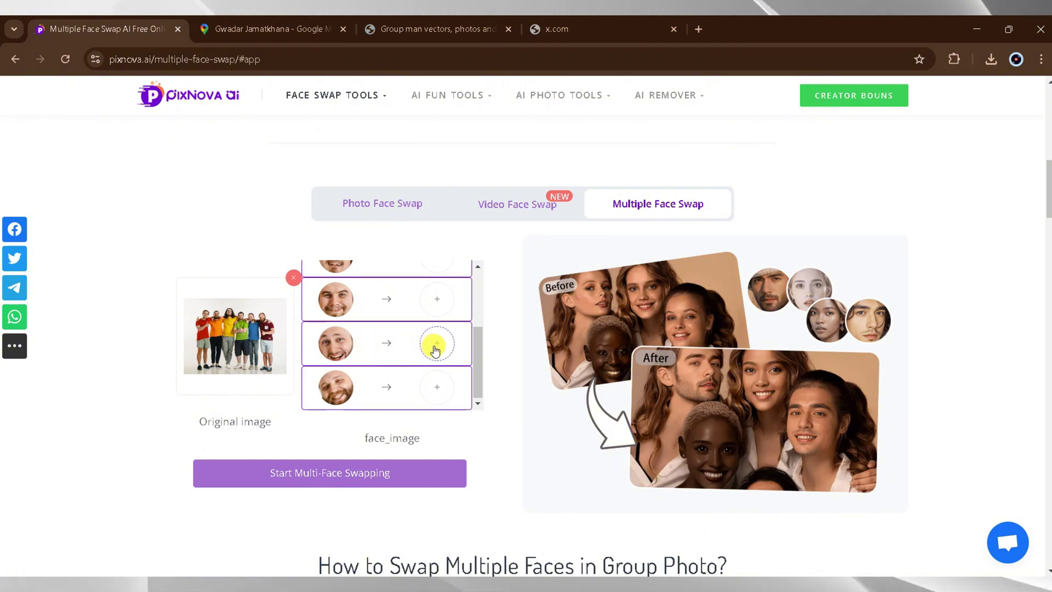
- Assign the young woman's photo to one face and the boy's close-up to the man with glasses
click(436, 386)
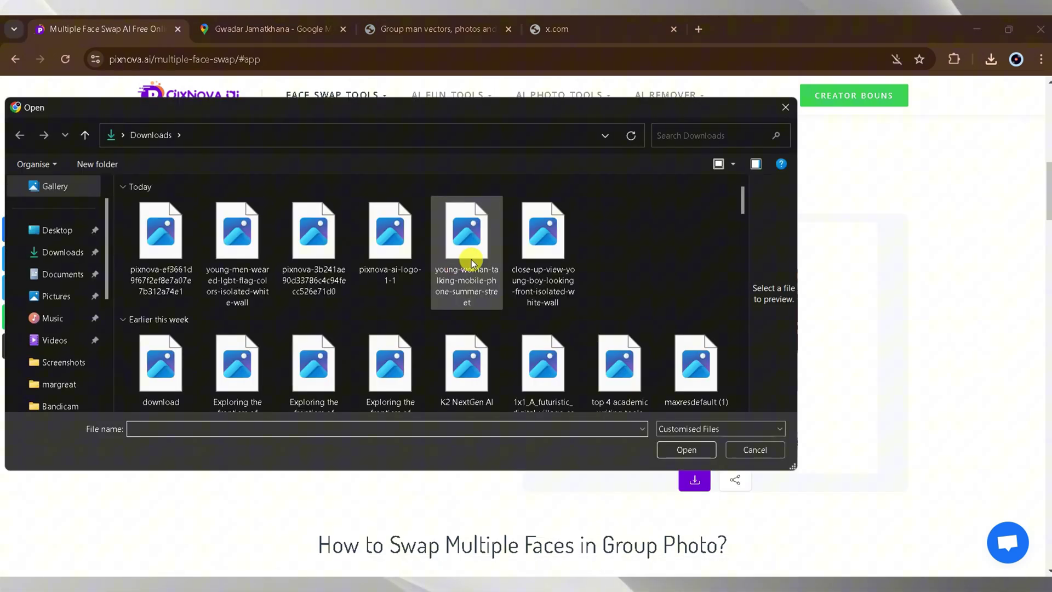
click(660, 449)
scroll(433, 347, down, 1)
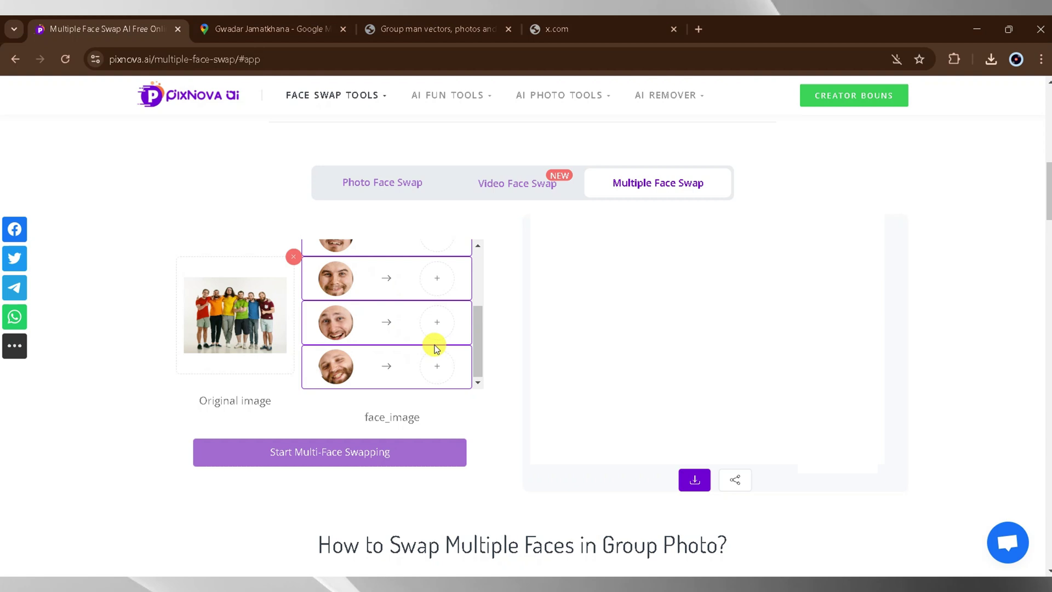
scroll(444, 328, up, 1)
click(445, 325)
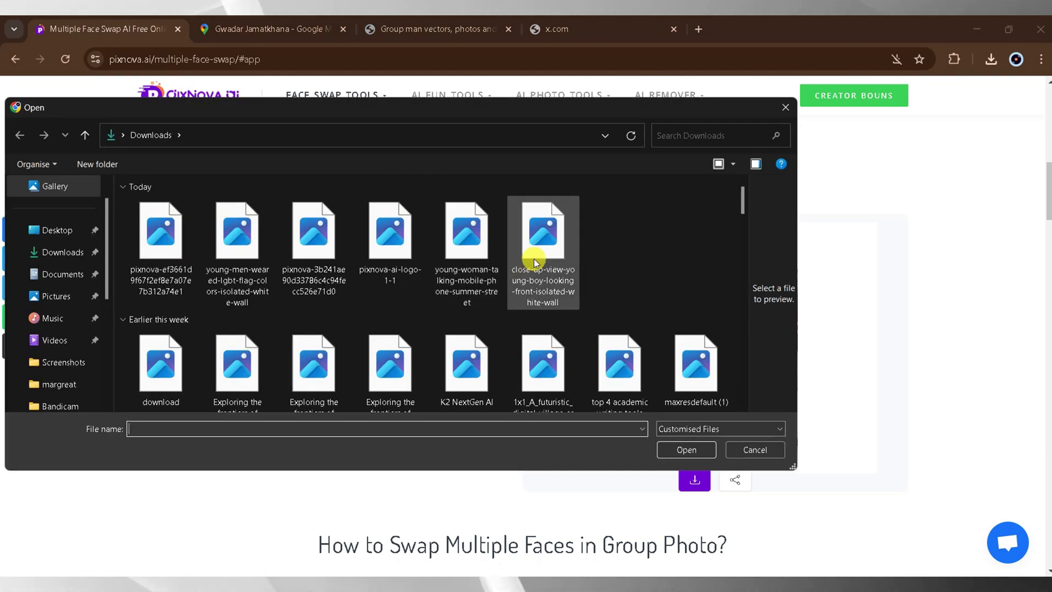
click(675, 451)
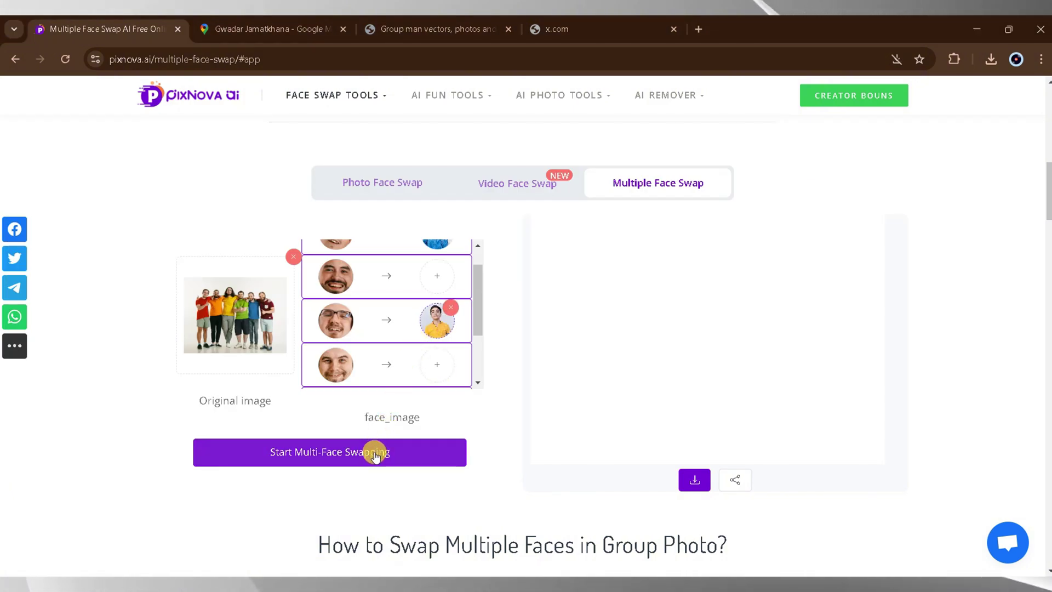
- Run the multi-face swap and review the group photo with the assigned faces replaced
click(376, 456)
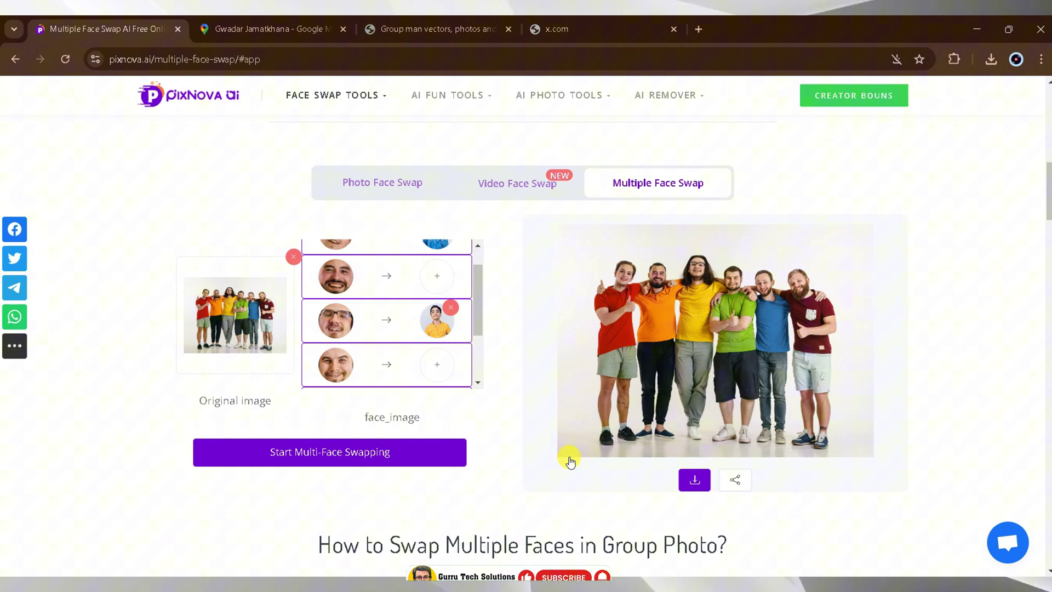
scroll(689, 314, up, 5)
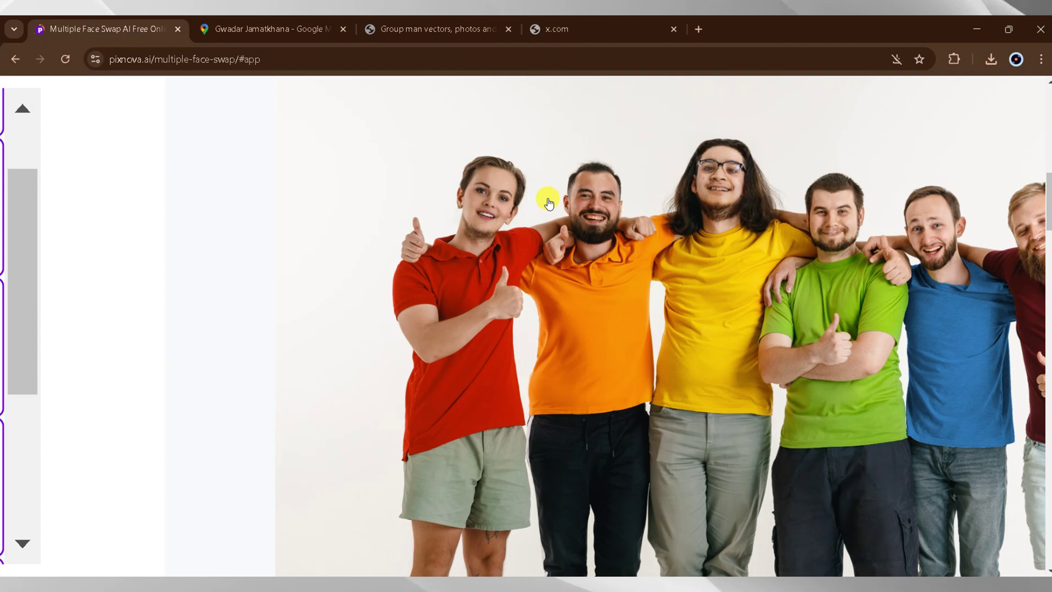
scroll(489, 209, down, 5)
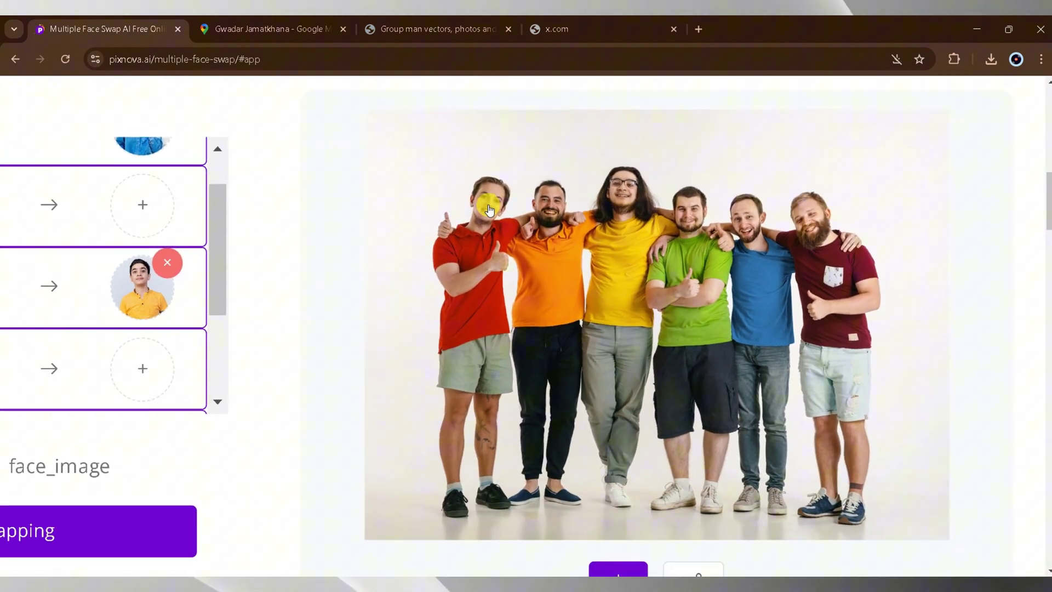
- Swipe back in Chrome to the single face swap page at pixnova.ai/ai-face-swap/
scroll(490, 208, down, 5)
scroll(488, 205, left, 5)
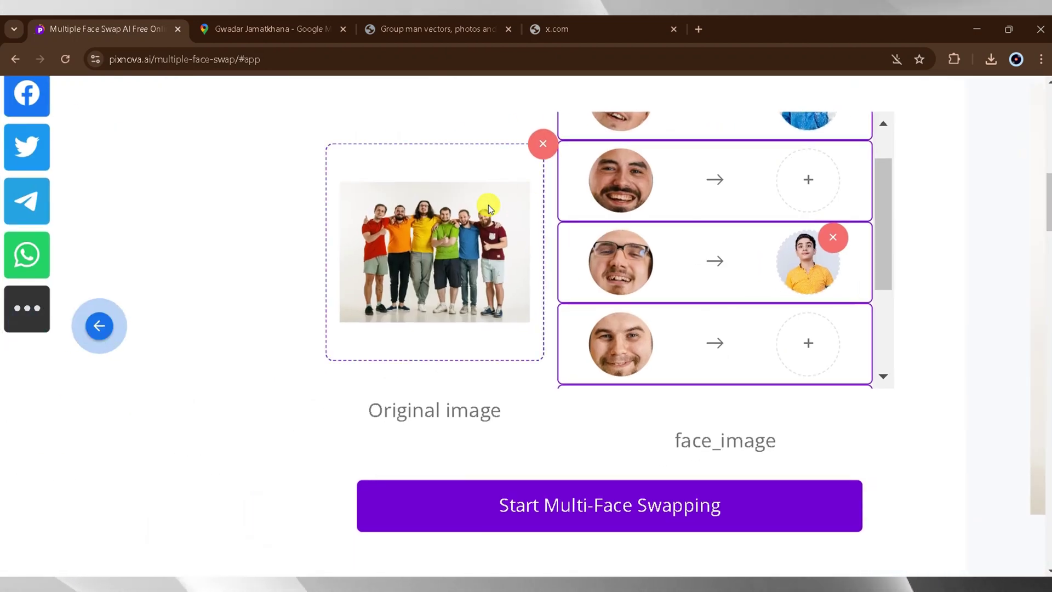